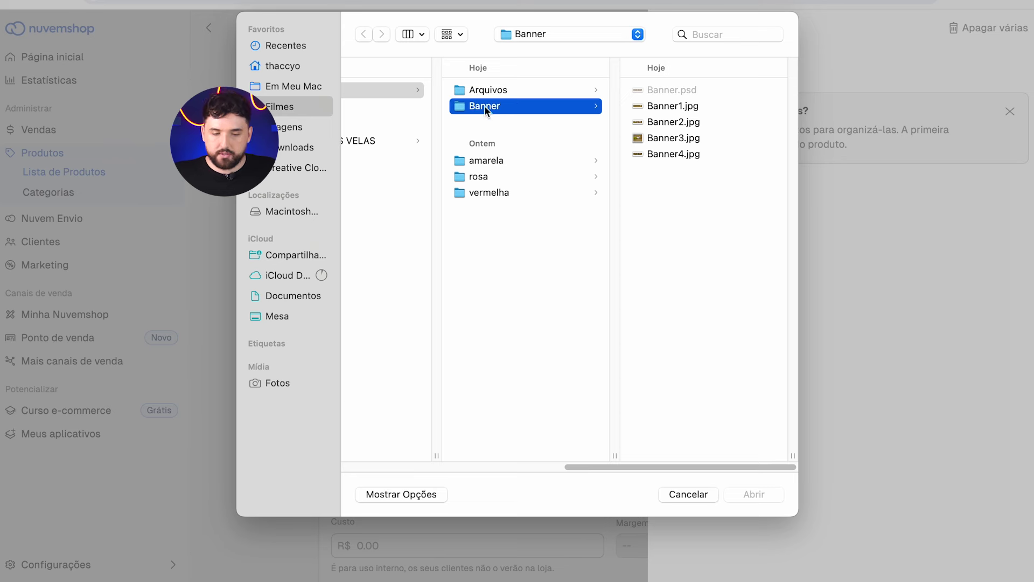
- Preview the photos in the amarela folder and upload Amarela.jpg, Amarela2.jpg and Amarela3.jpg to the product
{"action": "left_click", "coordinate": [484, 160]}
{"action": "left_click", "coordinate": [676, 90]}
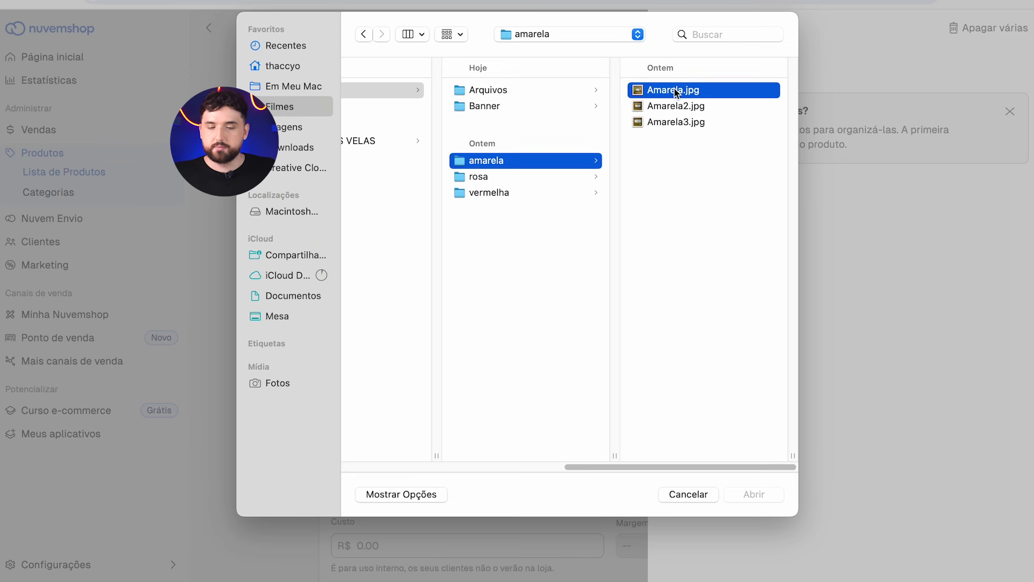
{"action": "key", "text": "space"}
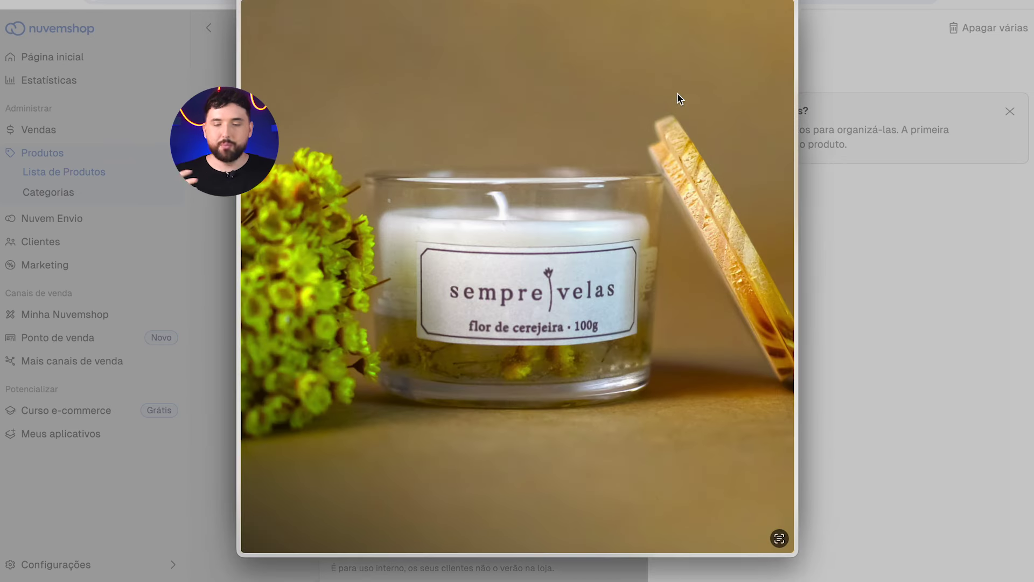
{"action": "key", "text": "Down"}
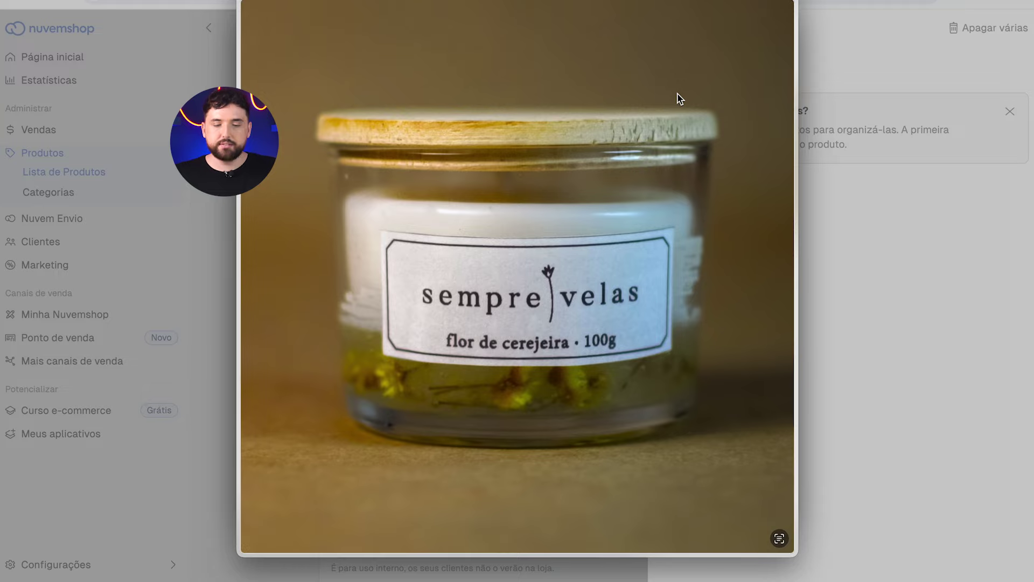
{"action": "key", "text": "Down"}
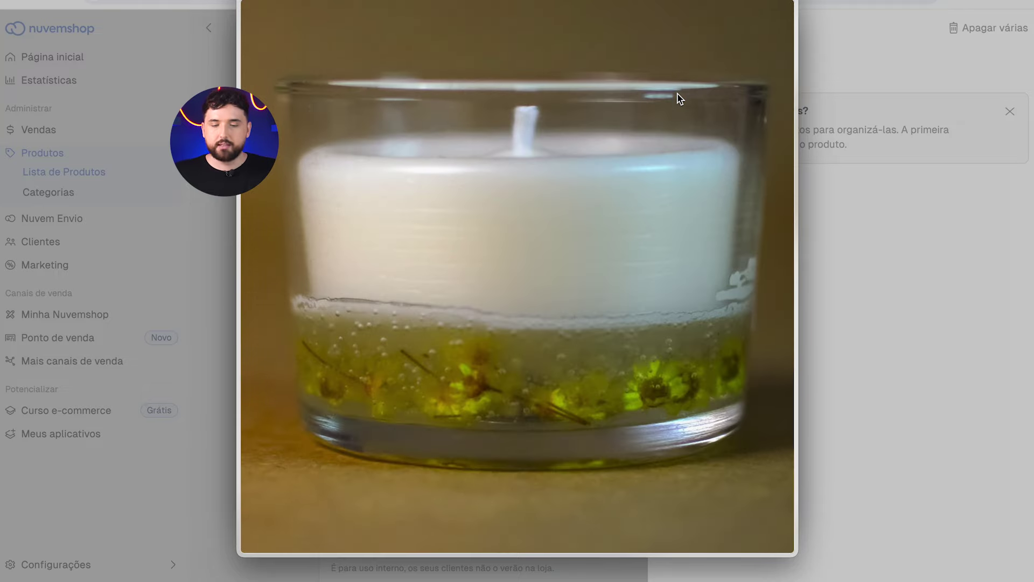
{"action": "key", "text": "Down"}
{"action": "key", "text": "Down"}
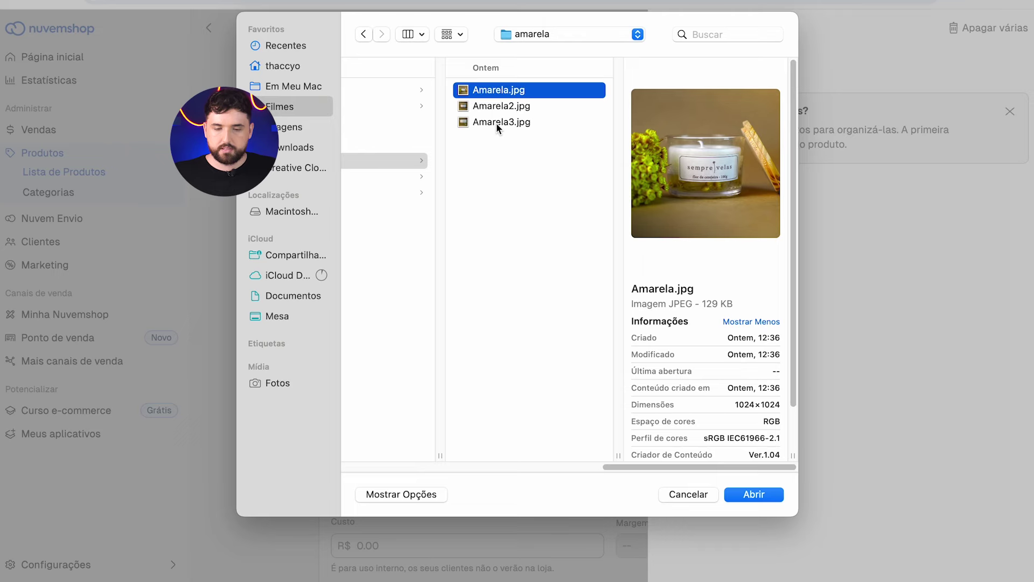
{"action": "left_click", "coordinate": [496, 123], "text": "shift"}
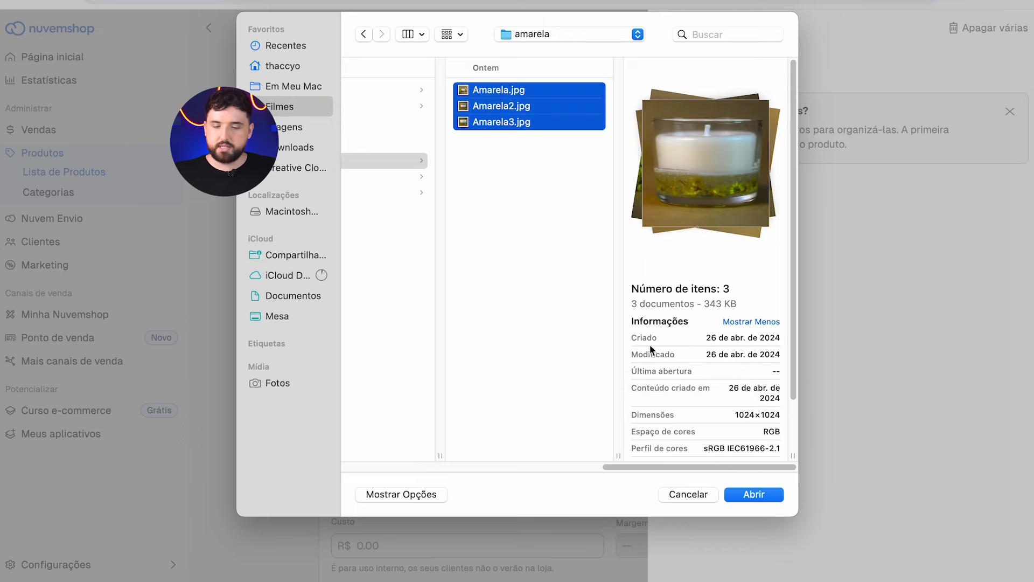
{"action": "left_click", "coordinate": [763, 496]}
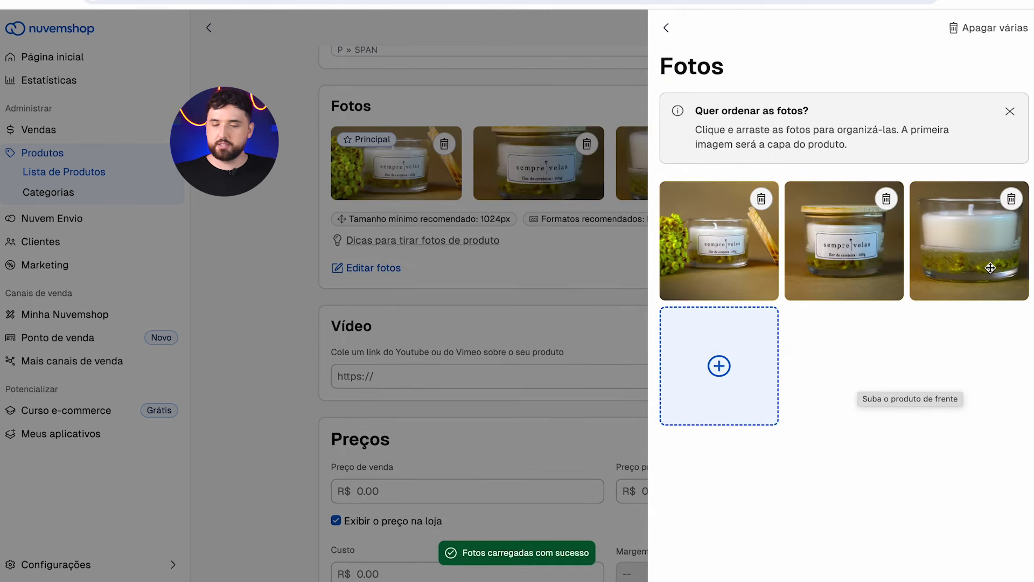
- Try reordering the uploaded product photos and return to the product form
{"action": "left_click_drag", "start_coordinate": [946, 249], "coordinate": [802, 253]}
{"action": "left_click_drag", "start_coordinate": [716, 237], "coordinate": [682, 225]}
{"action": "left_click", "coordinate": [666, 27]}
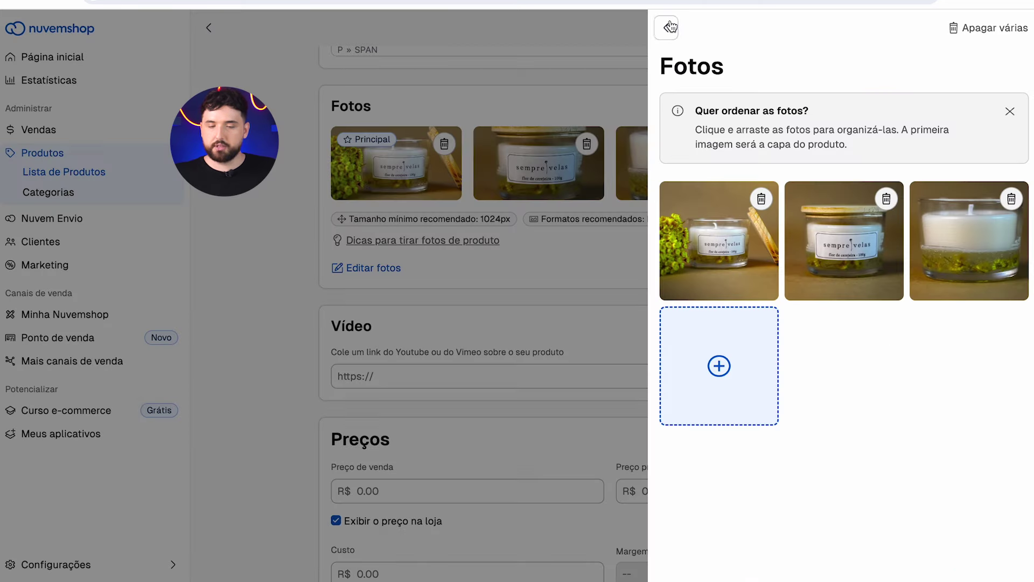
{"action": "left_click", "coordinate": [667, 27]}
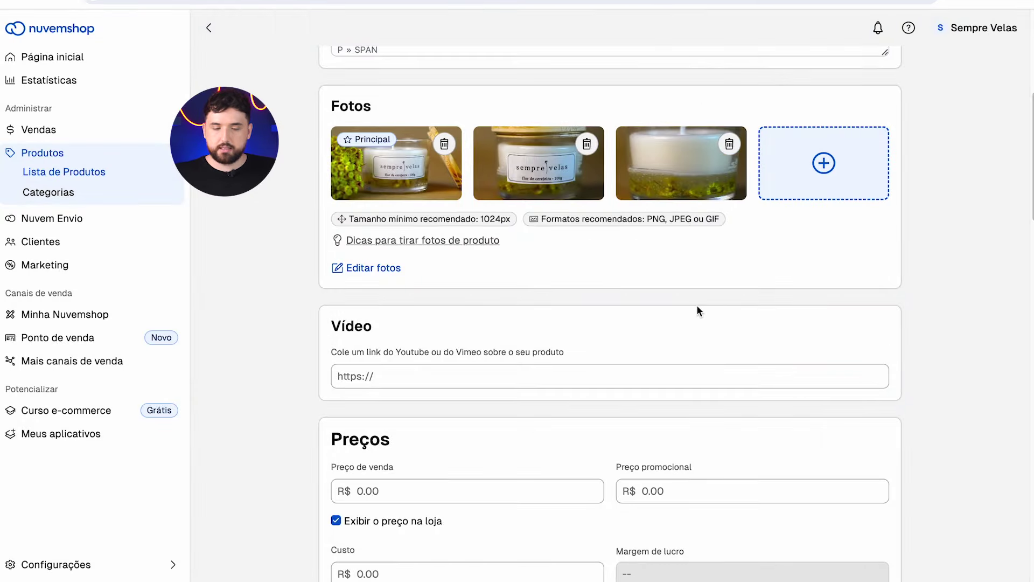
- Set the product's sale price to R$ 40 and its promotional price to R$ 35
{"action": "scroll", "coordinate": [656, 258], "scroll_direction": "down", "scroll_amount": 2}
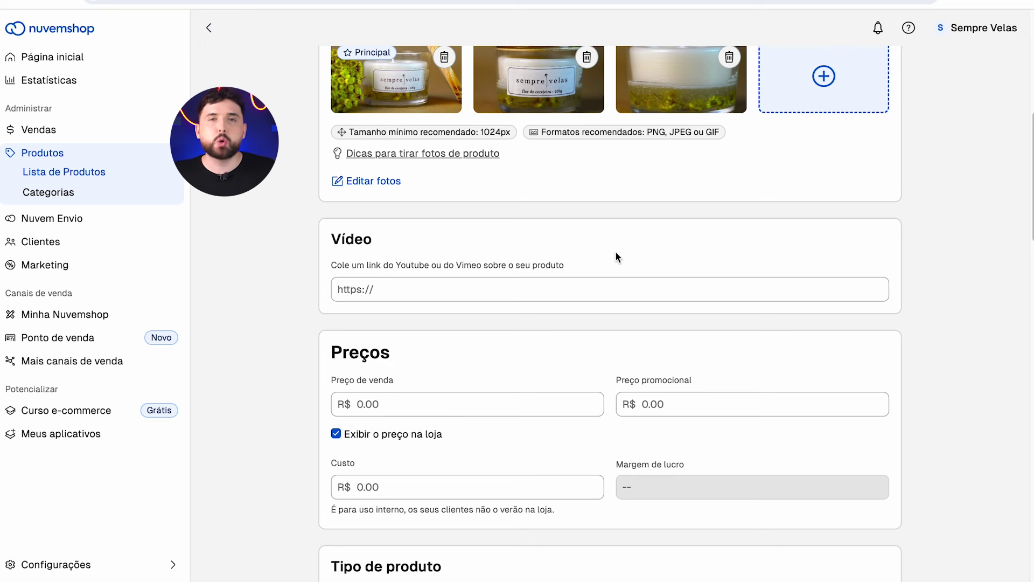
{"action": "scroll", "coordinate": [566, 242], "scroll_direction": "down", "scroll_amount": 2}
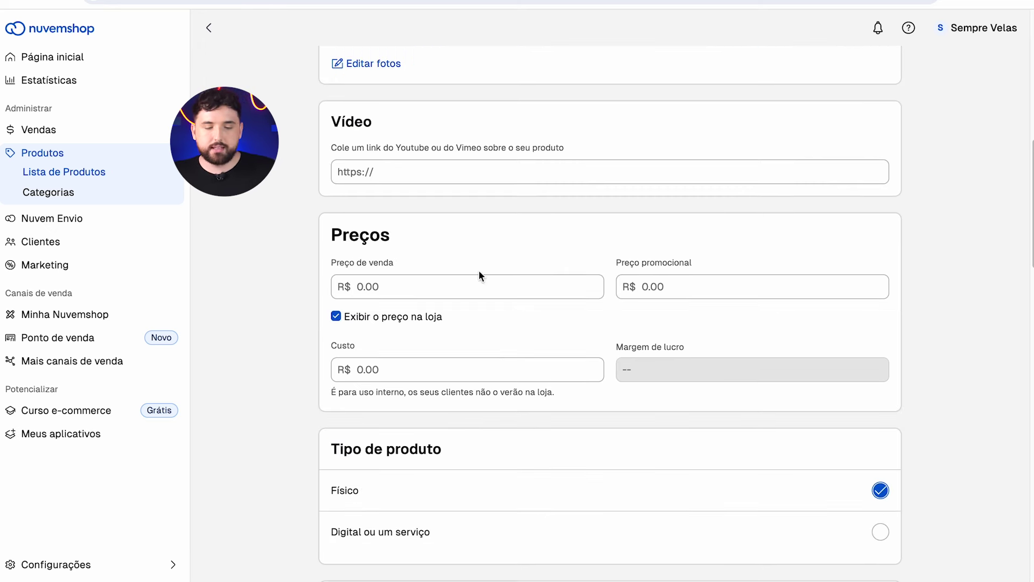
{"action": "left_click", "coordinate": [400, 291]}
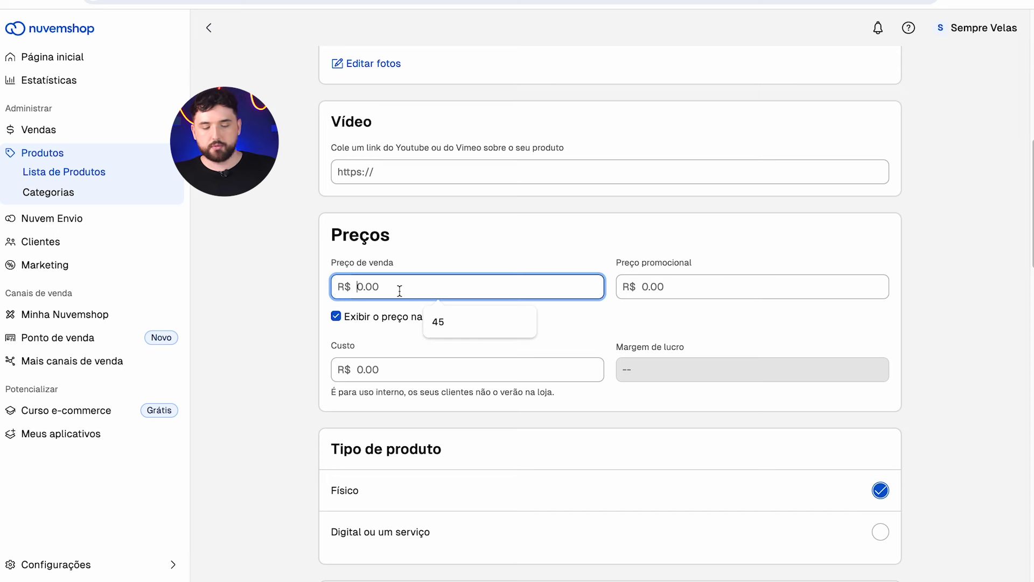
{"action": "type", "text": "40"}
{"action": "left_click", "coordinate": [527, 341]}
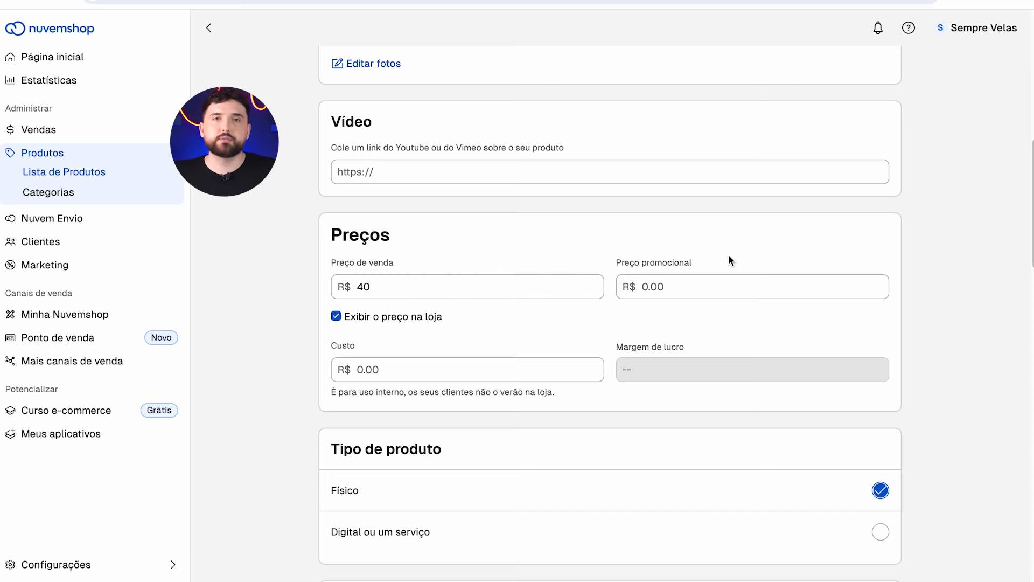
{"action": "left_click", "coordinate": [667, 290]}
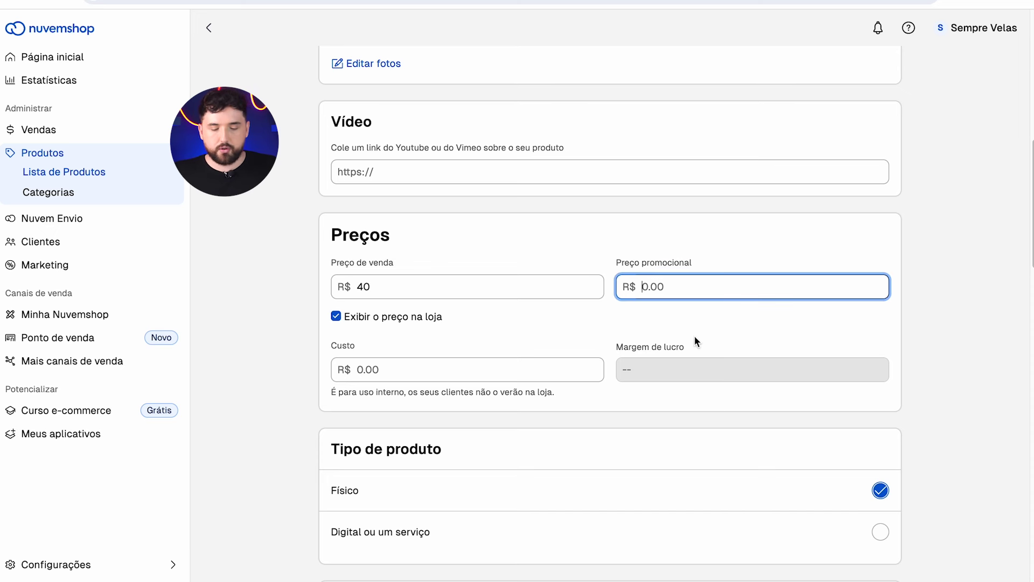
{"action": "type", "text": "35"}
{"action": "left_click", "coordinate": [730, 317]}
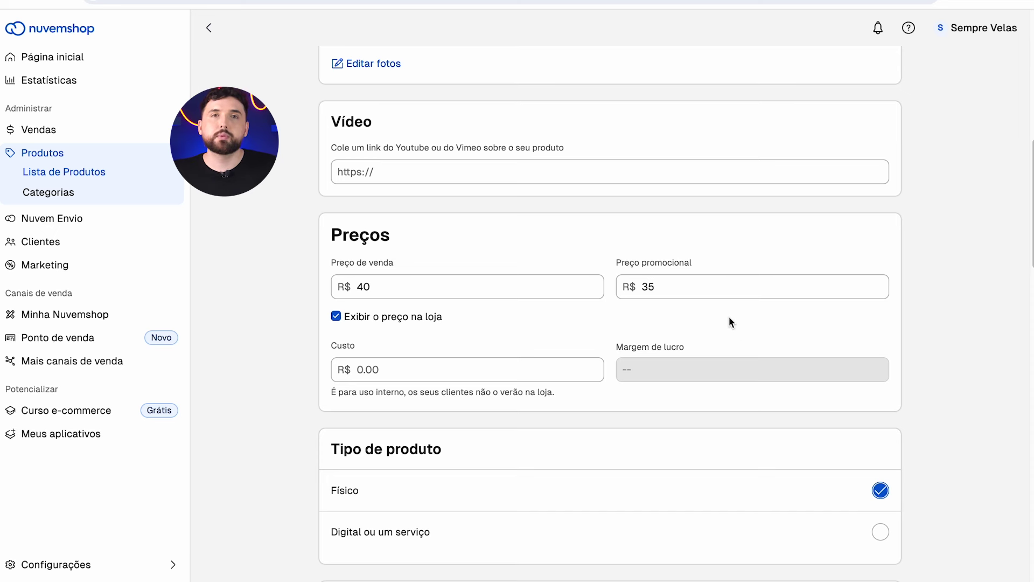
- Set the product's internal cost to R$ 12 and check the explanation of the profit margin
{"action": "left_click", "coordinate": [394, 373]}
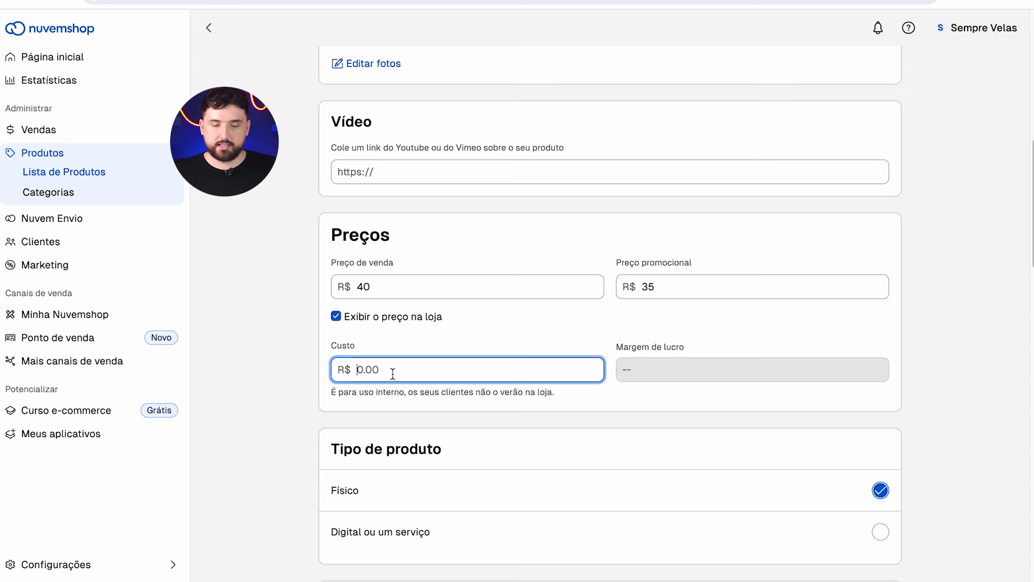
{"action": "type", "text": "12"}
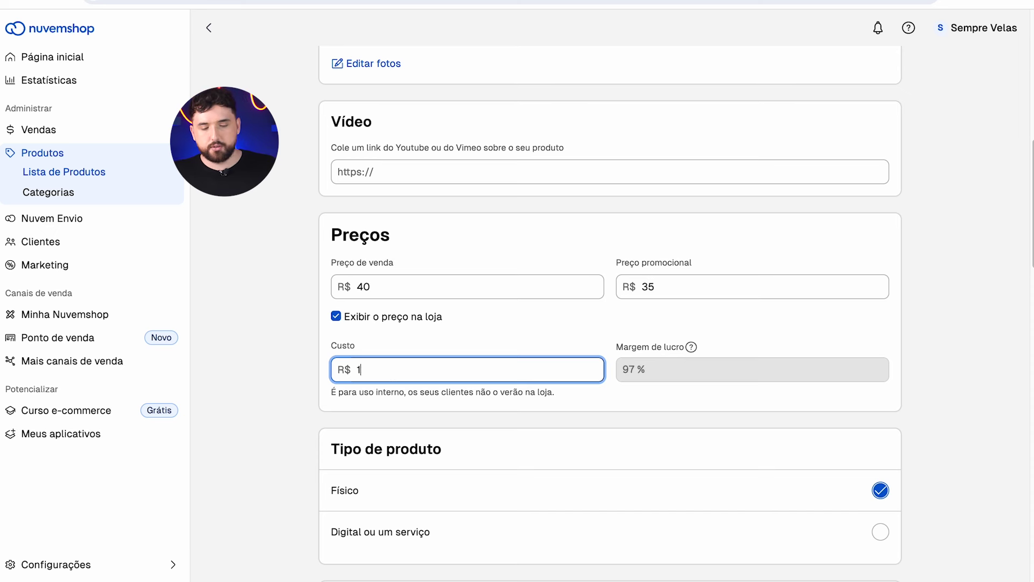
{"action": "left_click", "coordinate": [705, 337]}
{"action": "mouse_move", "coordinate": [690, 351]}
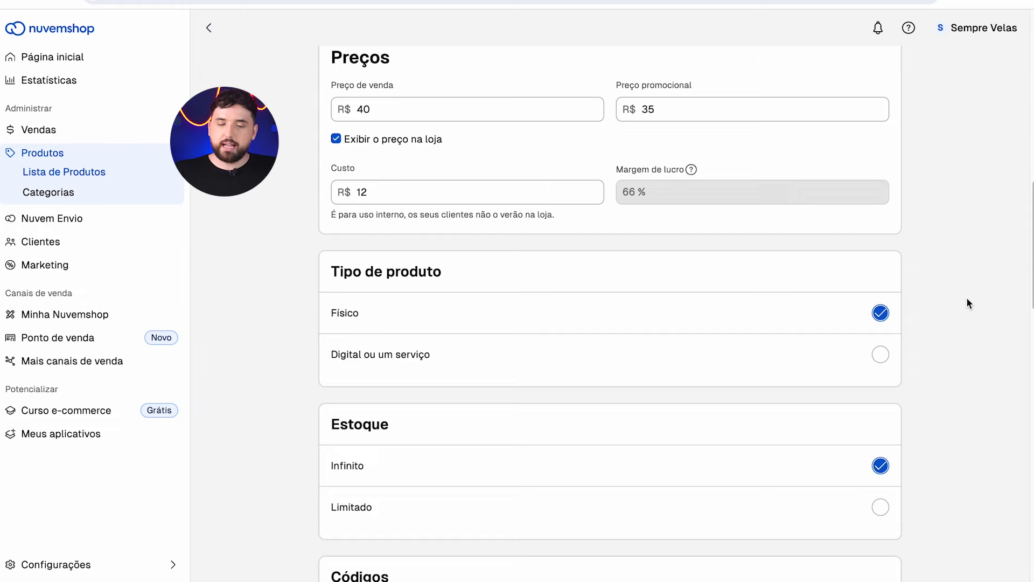
- Change the product's stock to limited (Limitado) with a quantity of 10
{"action": "scroll", "coordinate": [965, 297], "scroll_direction": "down", "scroll_amount": 1}
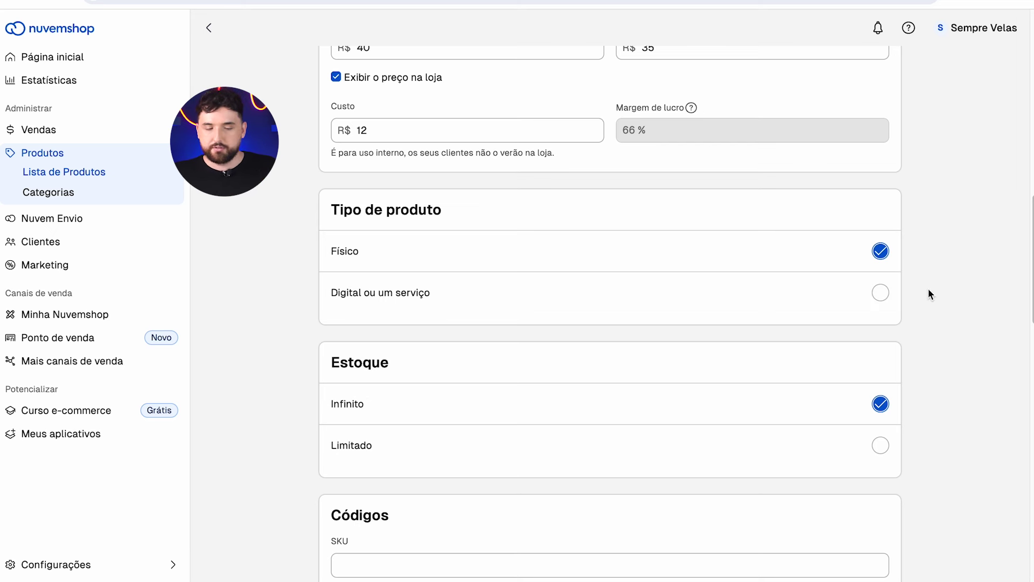
{"action": "scroll", "coordinate": [927, 283], "scroll_direction": "down", "scroll_amount": 2}
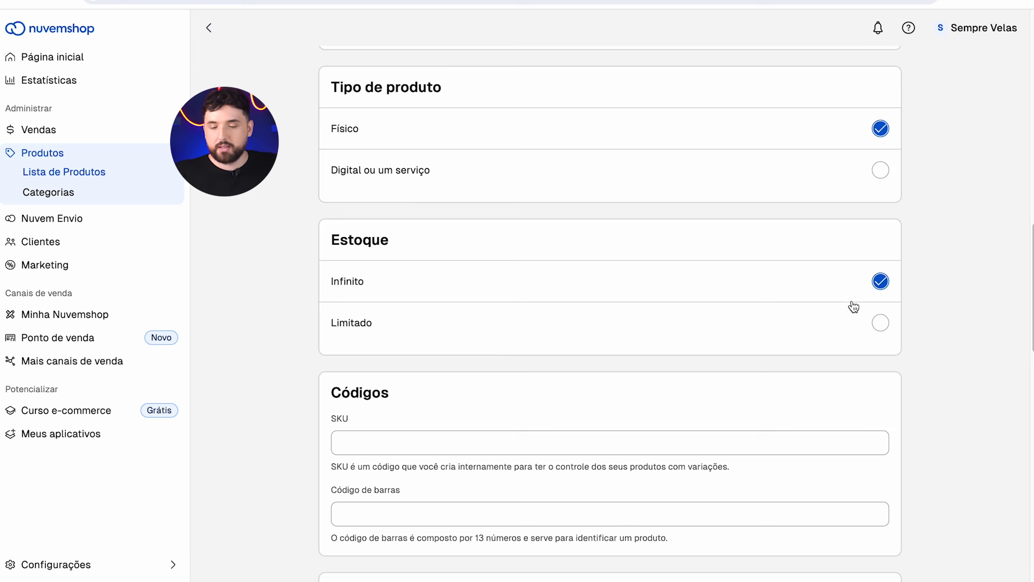
{"action": "left_click", "coordinate": [880, 324]}
{"action": "left_click_drag", "start_coordinate": [402, 386], "coordinate": [334, 381]}
{"action": "type", "text": "10"}
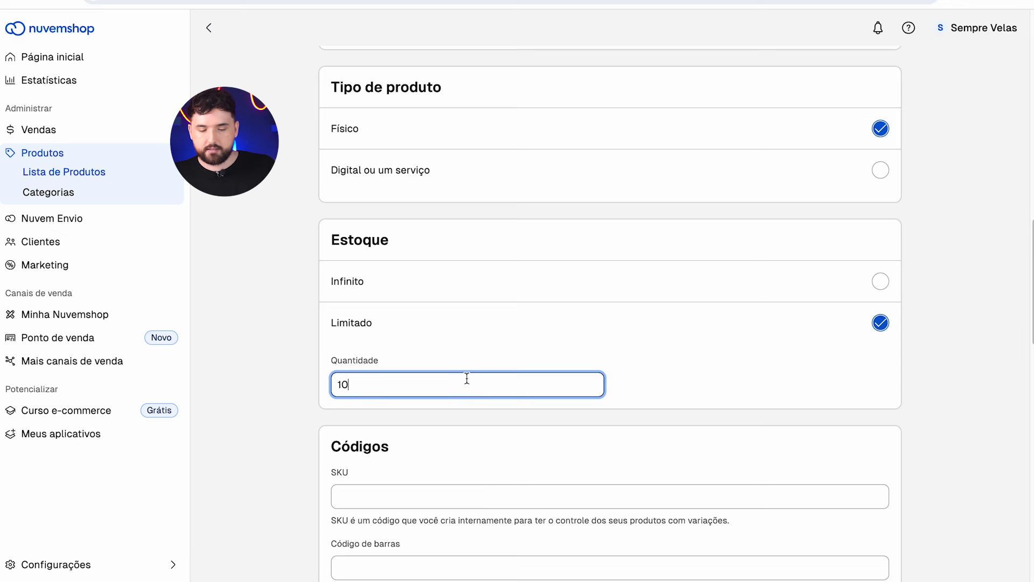
{"action": "left_click", "coordinate": [920, 376]}
- Set the product's weight to 0.200 kg and its length, width and height to 10 cm each
{"action": "scroll", "coordinate": [920, 376], "scroll_direction": "down", "scroll_amount": 1}
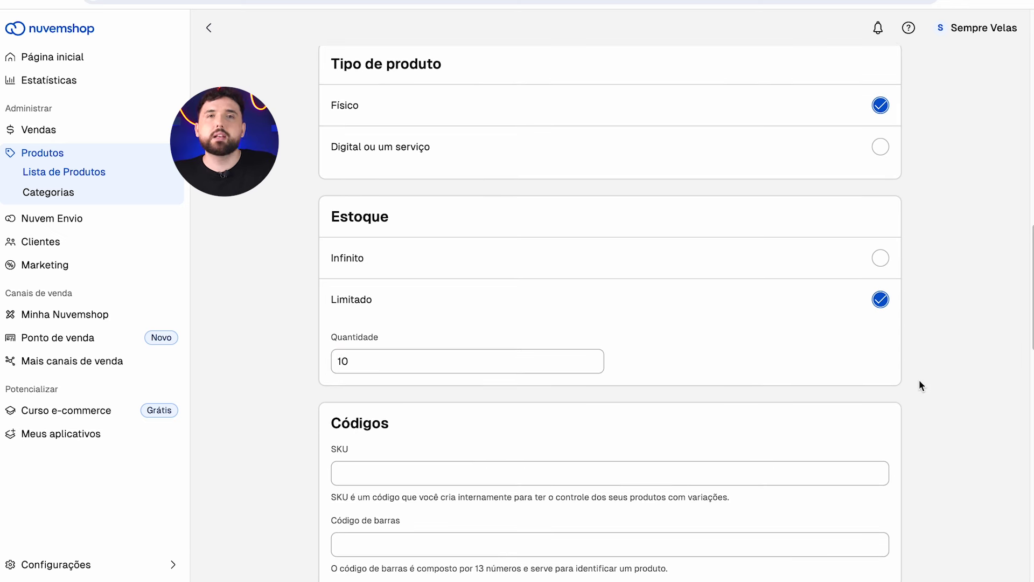
{"action": "scroll", "coordinate": [923, 381], "scroll_direction": "down", "scroll_amount": 5}
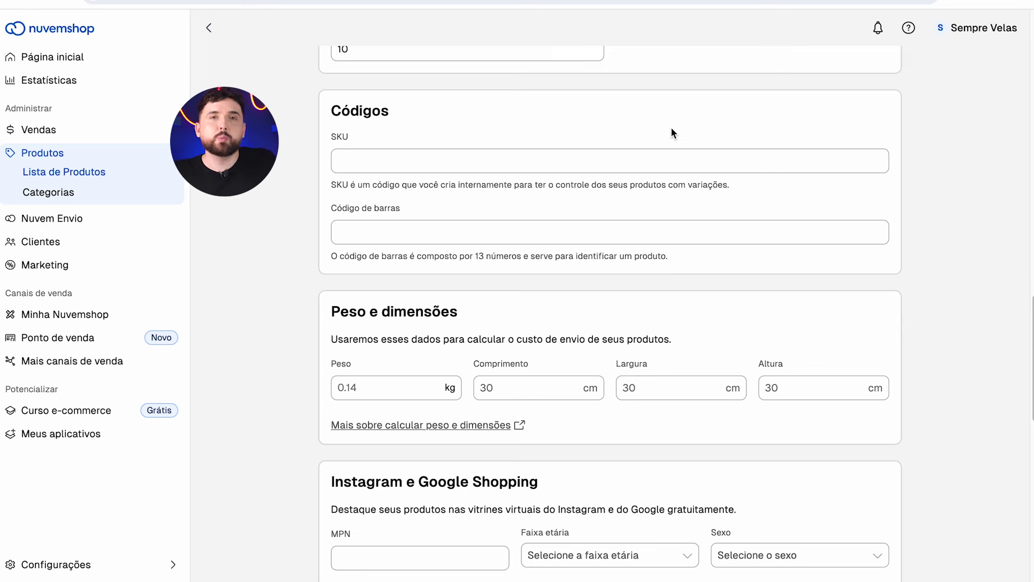
{"action": "scroll", "coordinate": [458, 331], "scroll_direction": "down", "scroll_amount": 1}
{"action": "scroll", "coordinate": [366, 277], "scroll_direction": "down", "scroll_amount": 3}
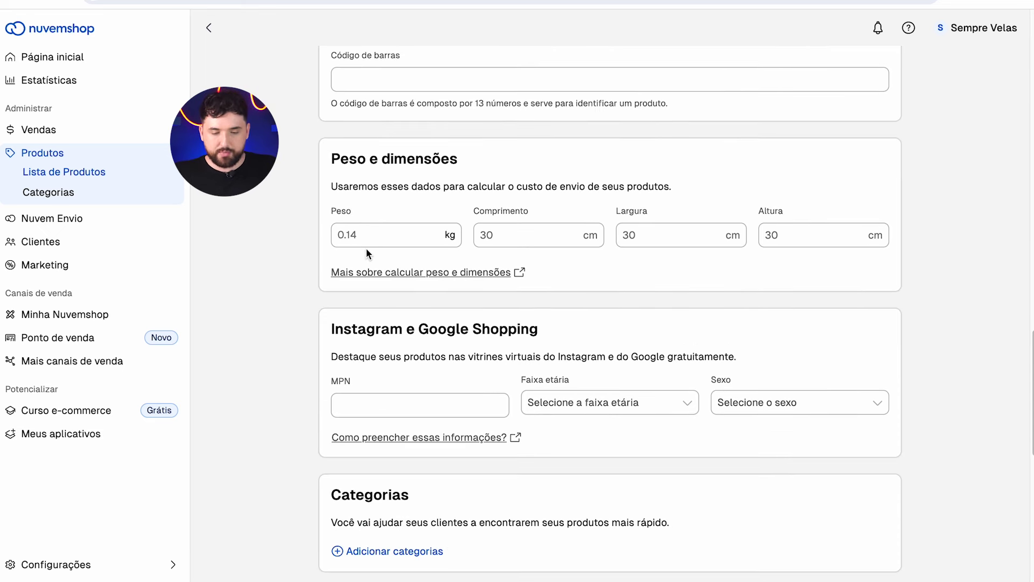
{"action": "left_click", "coordinate": [383, 239]}
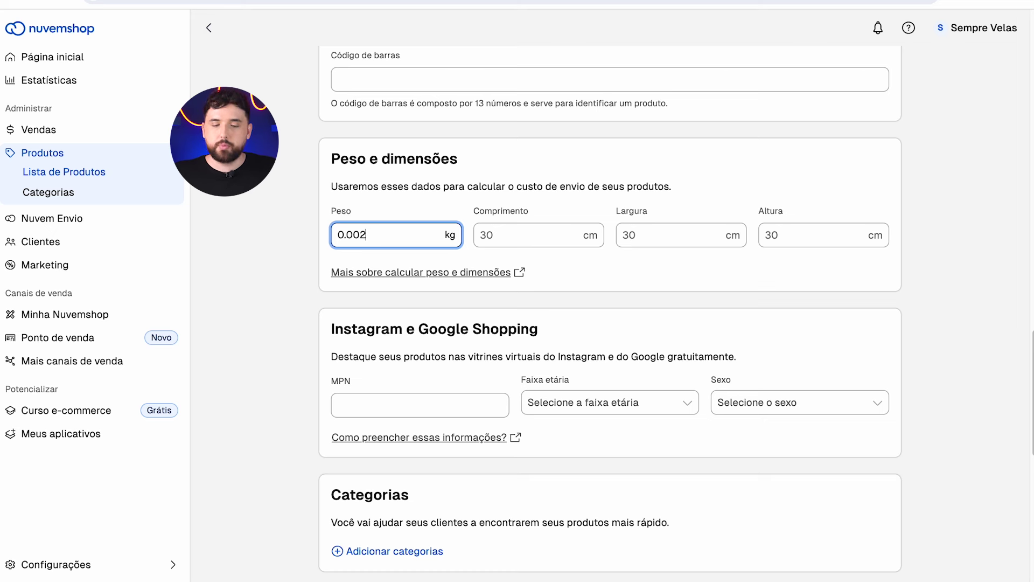
{"action": "left_click", "coordinate": [509, 241]}
{"action": "type", "text": "1"}
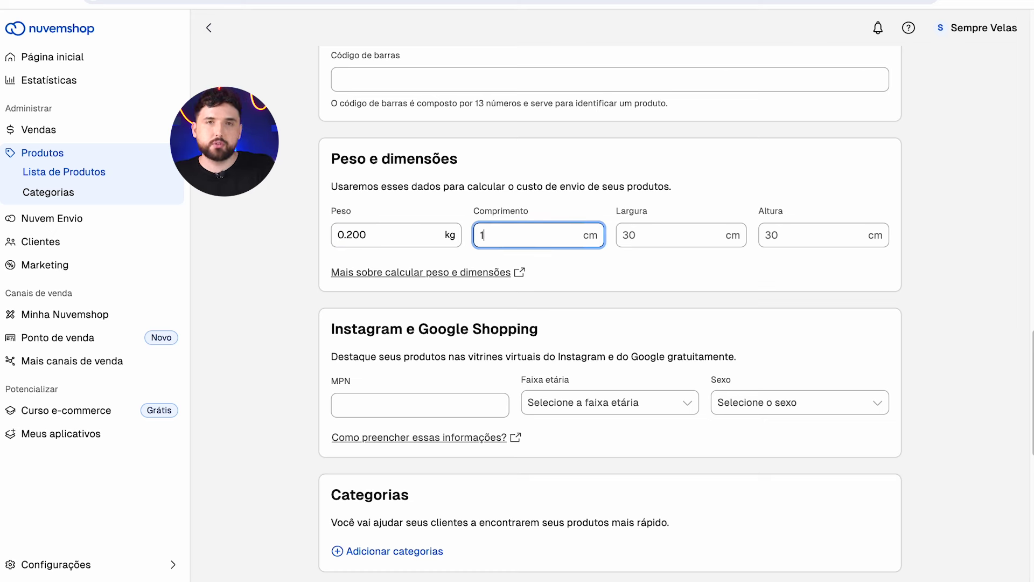
{"action": "left_click", "coordinate": [627, 240]}
{"action": "type", "text": "10"}
{"action": "left_click", "coordinate": [792, 239]}
{"action": "type", "text": "10"}
{"action": "left_click", "coordinate": [773, 334]}
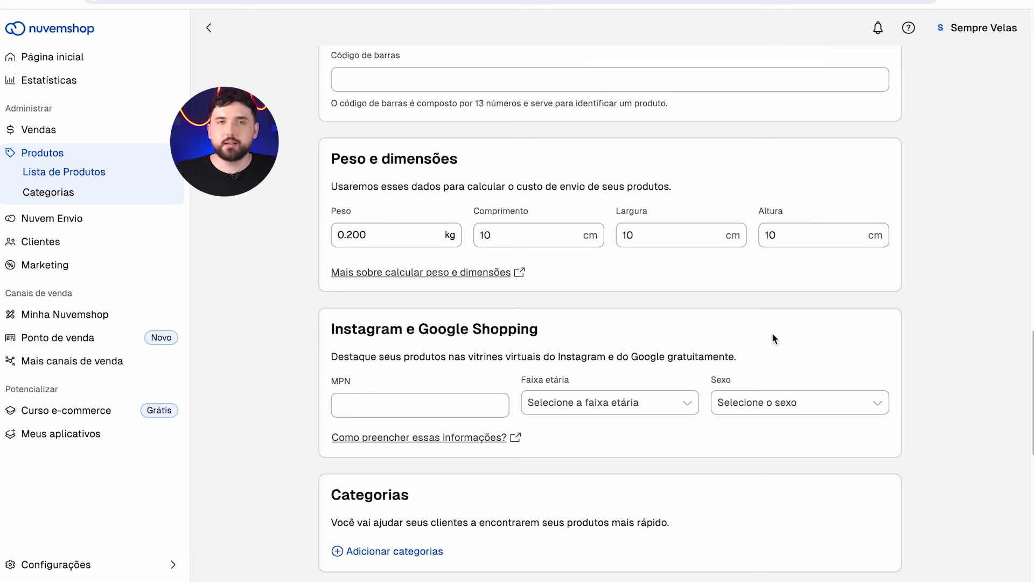
- Create a new category named "Velas" and assign it to the product
{"action": "scroll", "coordinate": [770, 334], "scroll_direction": "down", "scroll_amount": 4}
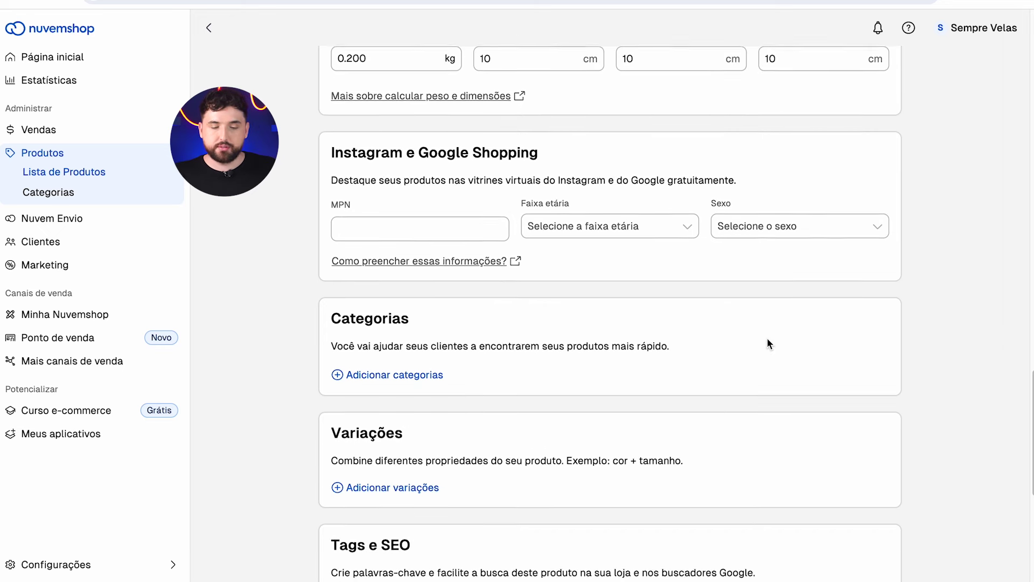
{"action": "scroll", "coordinate": [467, 352], "scroll_direction": "down", "scroll_amount": 1}
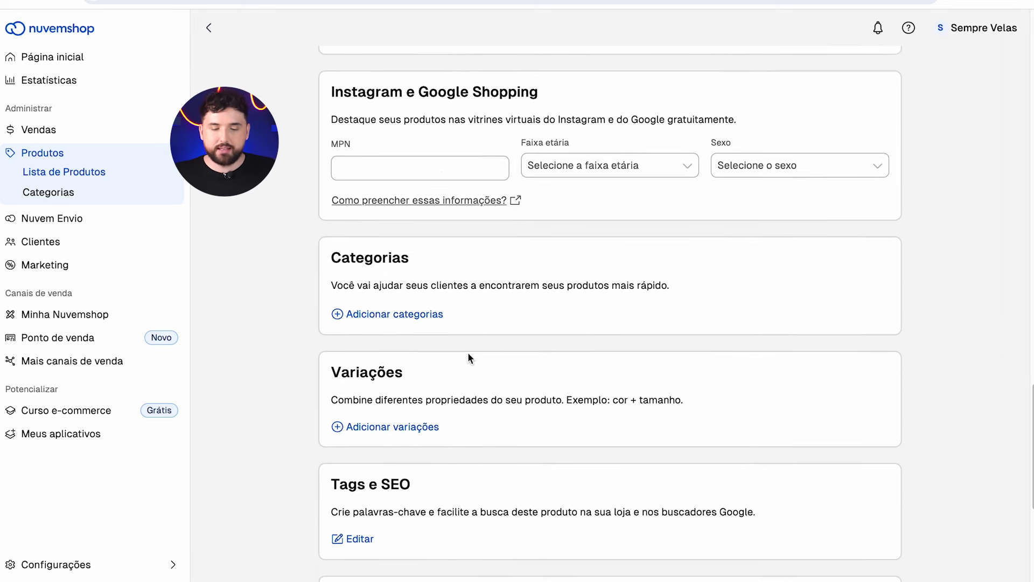
{"action": "left_click", "coordinate": [407, 267]}
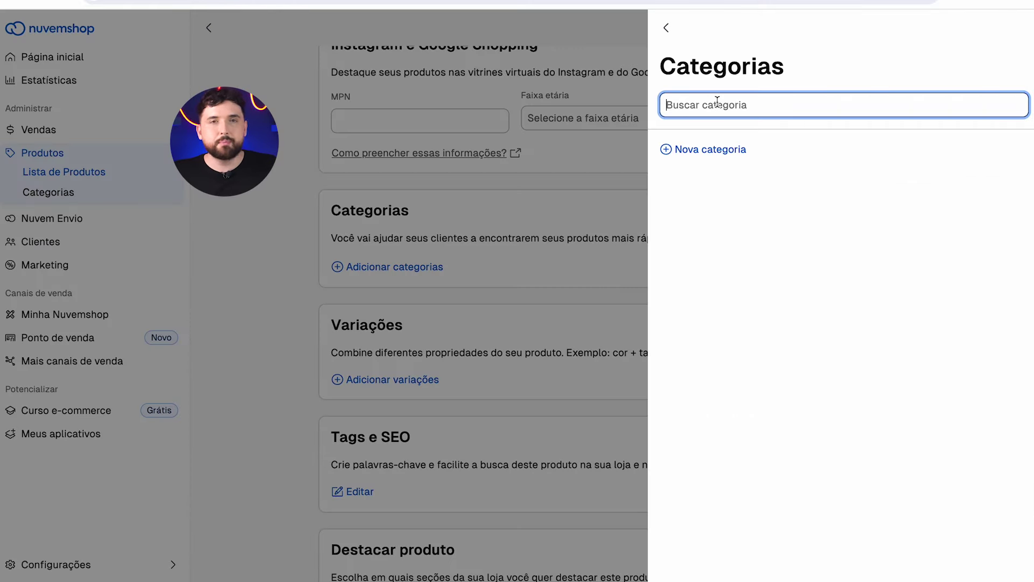
{"action": "left_click", "coordinate": [707, 152]}
{"action": "left_click", "coordinate": [726, 165]}
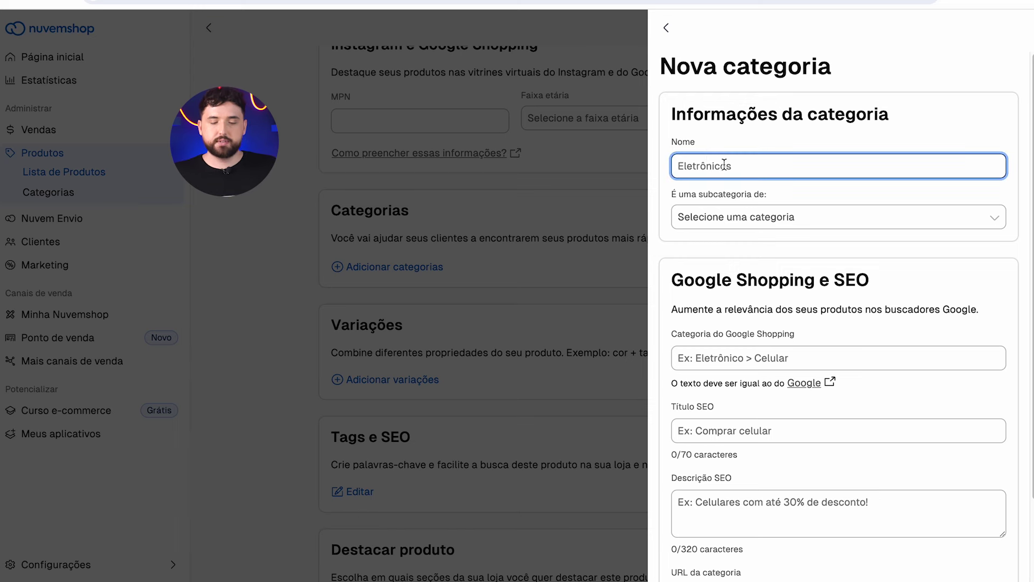
{"action": "type", "text": "Ve"}
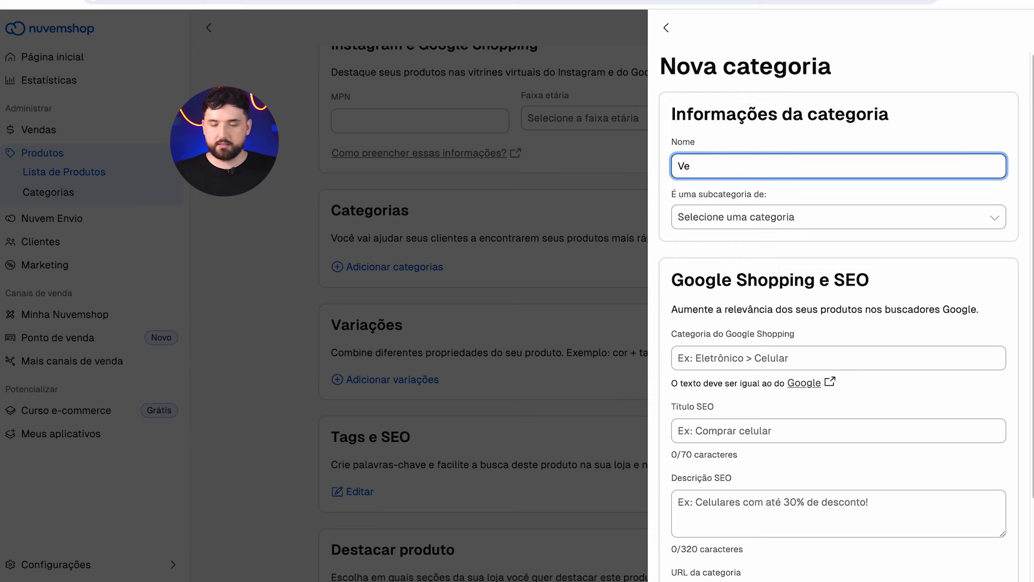
{"action": "type", "text": "las"}
{"action": "scroll", "coordinate": [839, 377], "scroll_direction": "down", "scroll_amount": 2}
{"action": "left_click", "coordinate": [990, 558]}
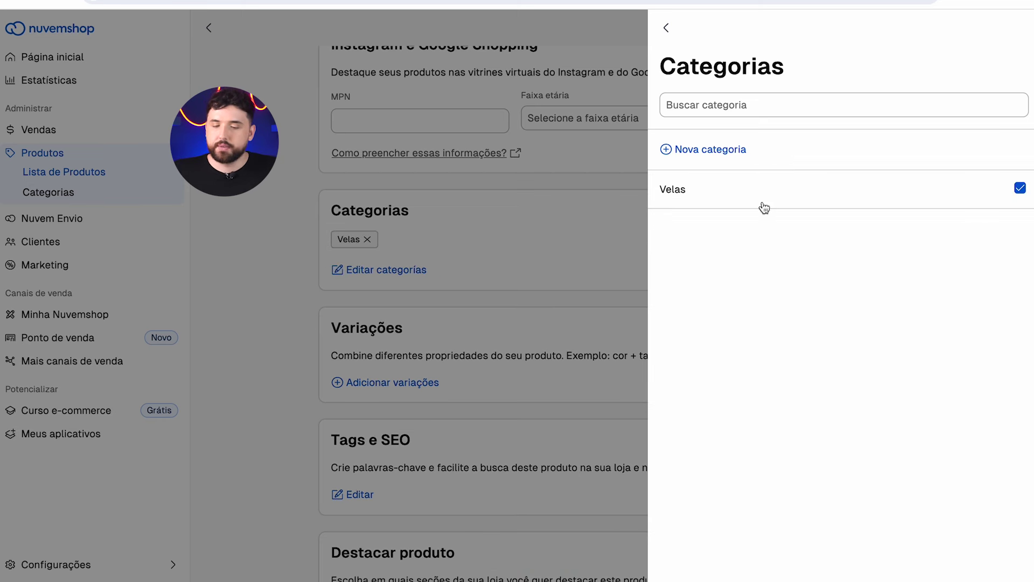
- Create a category named "Velas em Pote de Vidro" as a subcategory of "Velas" for the product
{"action": "type", "text": "s em Pote de"}
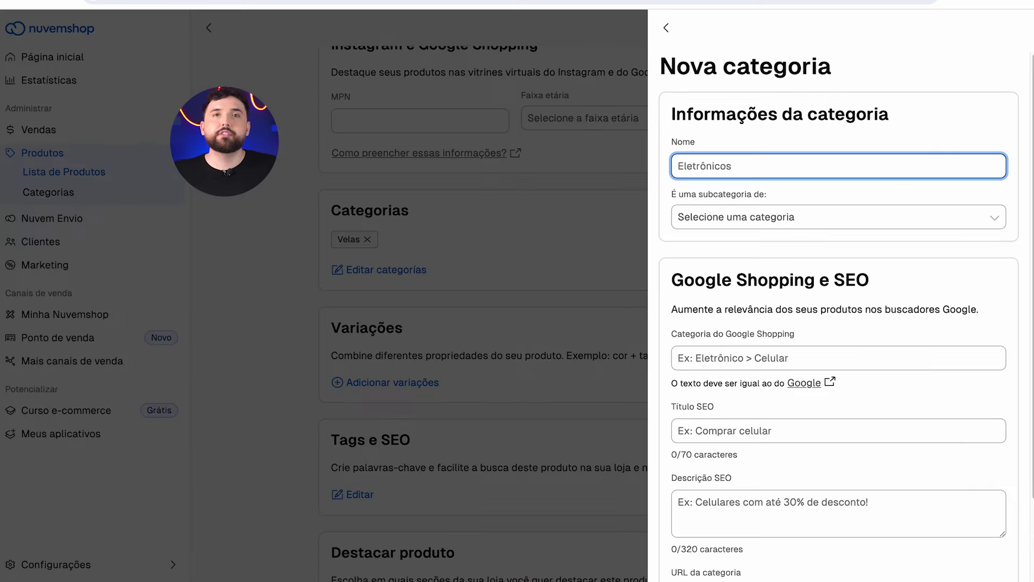
{"action": "type", "text": "Velas em Pote de Vidro"}
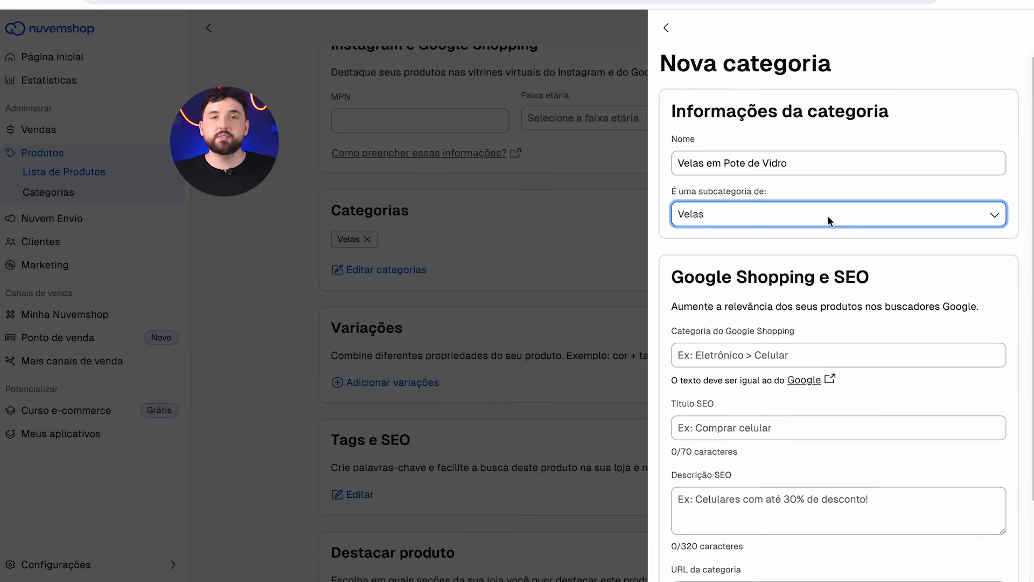
{"action": "left_click", "coordinate": [828, 215]}
{"action": "left_click", "coordinate": [750, 219]}
{"action": "scroll", "coordinate": [999, 325], "scroll_direction": "down", "scroll_amount": 4}
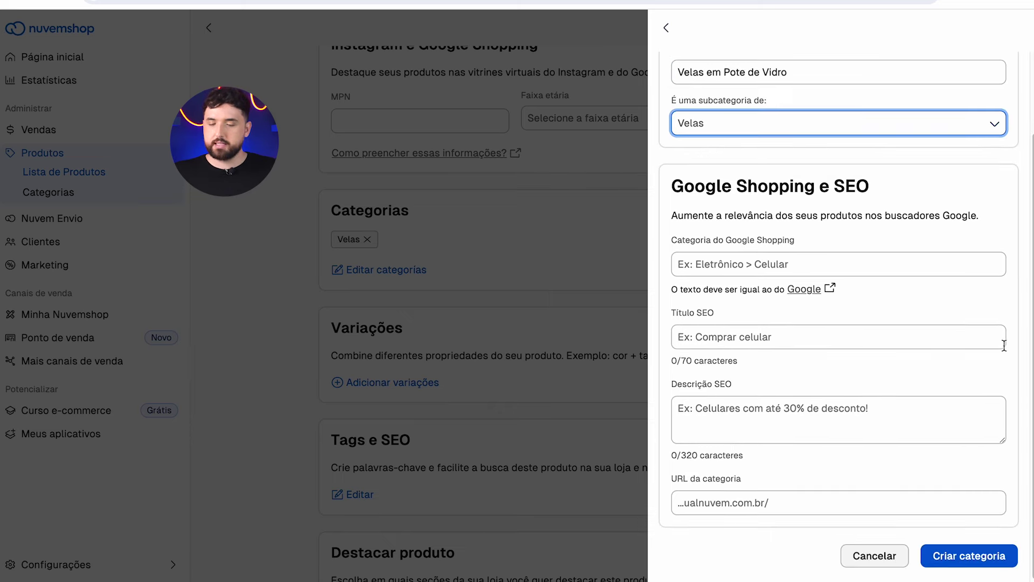
{"action": "left_click", "coordinate": [975, 558]}
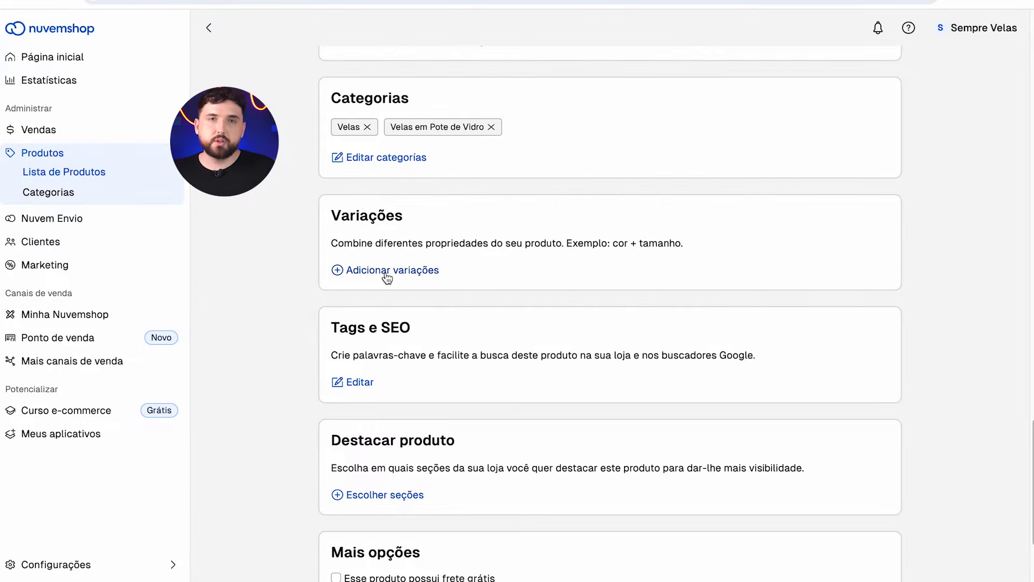
- Examine the colour (Cor) and size (Tamanho) options offered for product variations without adding any
{"action": "left_click", "coordinate": [387, 270]}
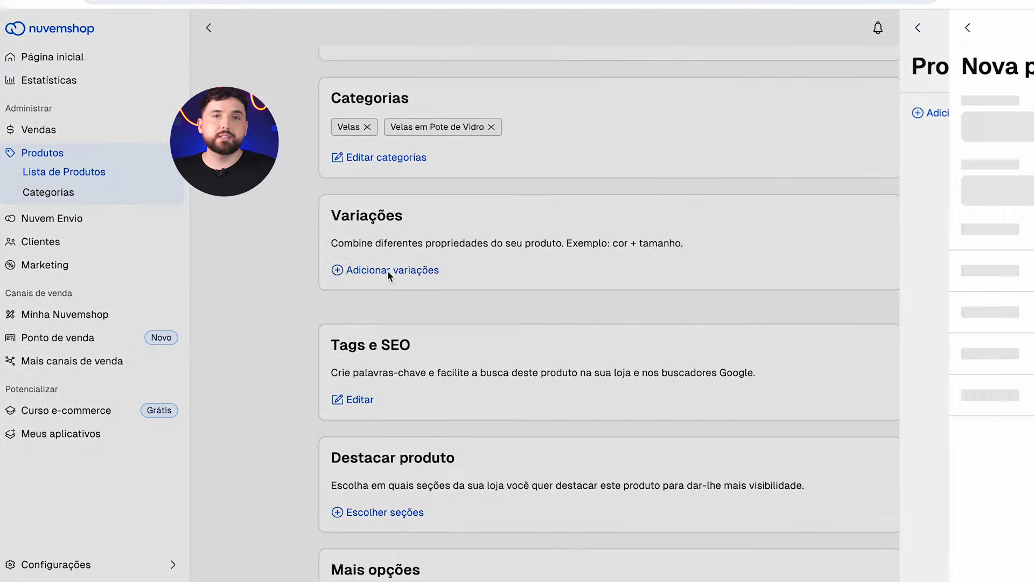
{"action": "left_click", "coordinate": [735, 124]}
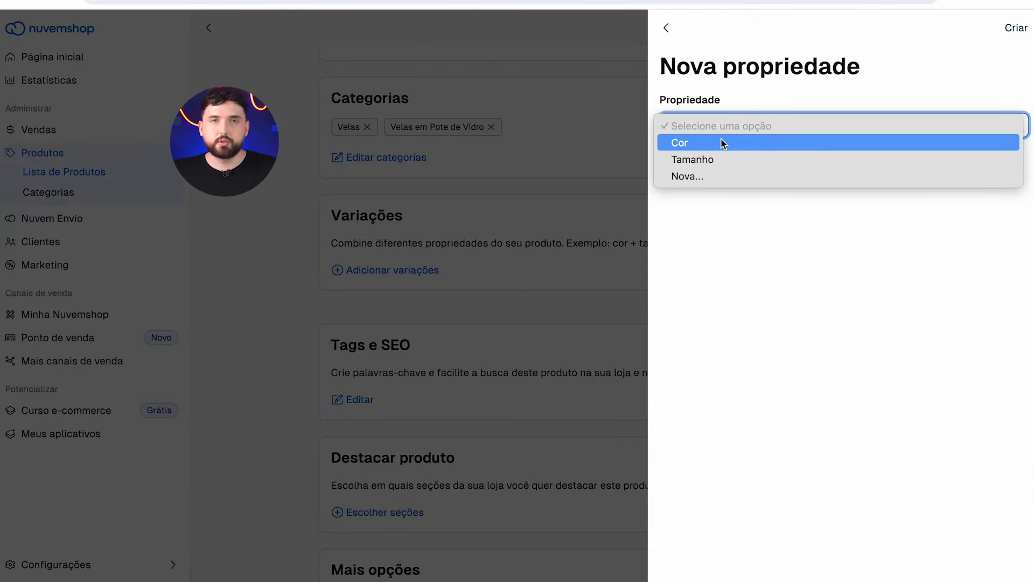
{"action": "left_click", "coordinate": [717, 141]}
{"action": "scroll", "coordinate": [889, 326], "scroll_direction": "down", "scroll_amount": 7}
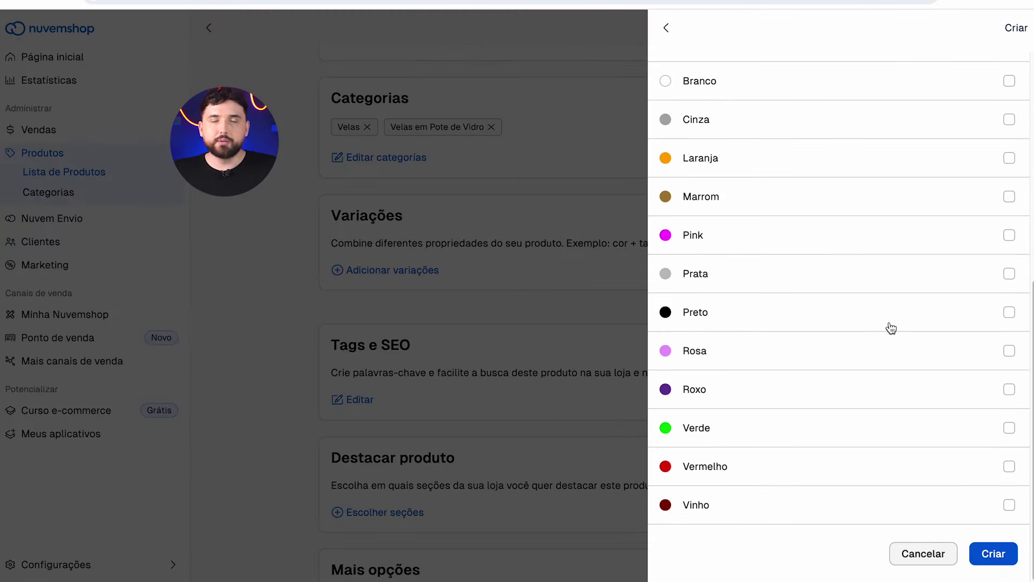
{"action": "scroll", "coordinate": [889, 326], "scroll_direction": "up", "scroll_amount": 7}
{"action": "left_click", "coordinate": [709, 125]}
{"action": "left_click", "coordinate": [707, 142]}
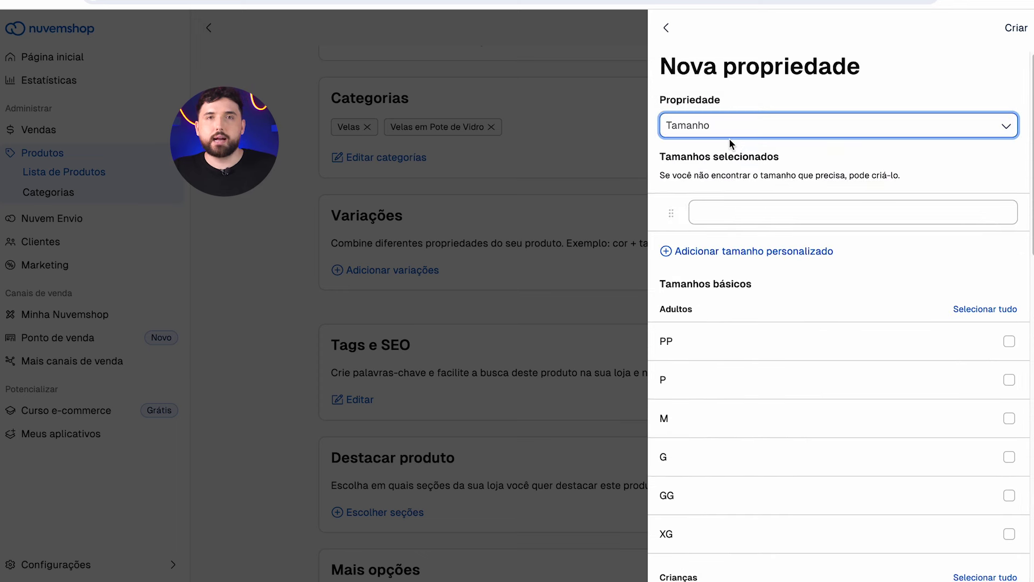
{"action": "scroll", "coordinate": [778, 194], "scroll_direction": "down", "scroll_amount": 15}
{"action": "scroll", "coordinate": [778, 200], "scroll_direction": "up", "scroll_amount": 15}
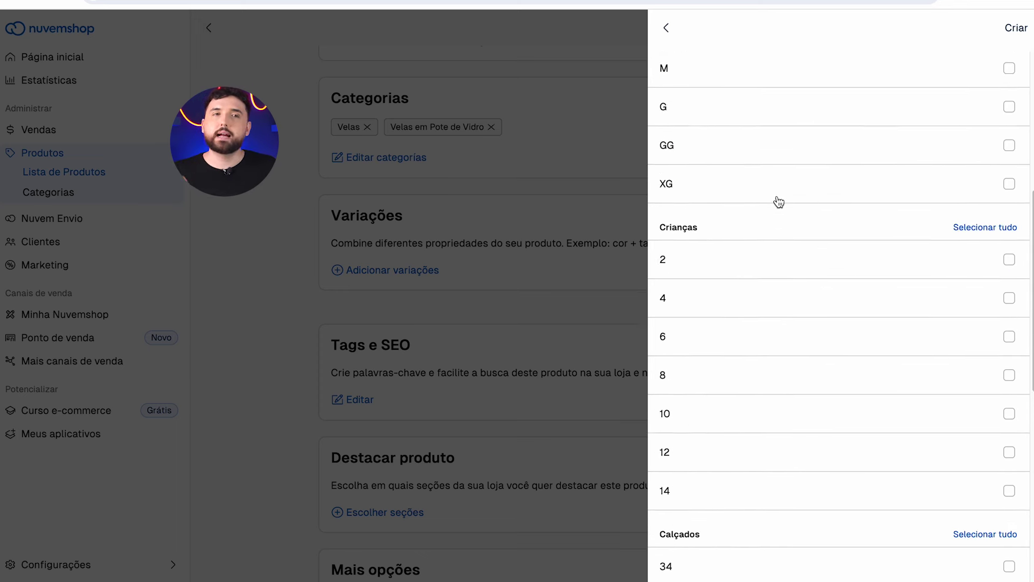
{"action": "left_click", "coordinate": [667, 28]}
- Save the product with free shipping left off and go to the product list
{"action": "scroll", "coordinate": [539, 434], "scroll_direction": "down", "scroll_amount": 3}
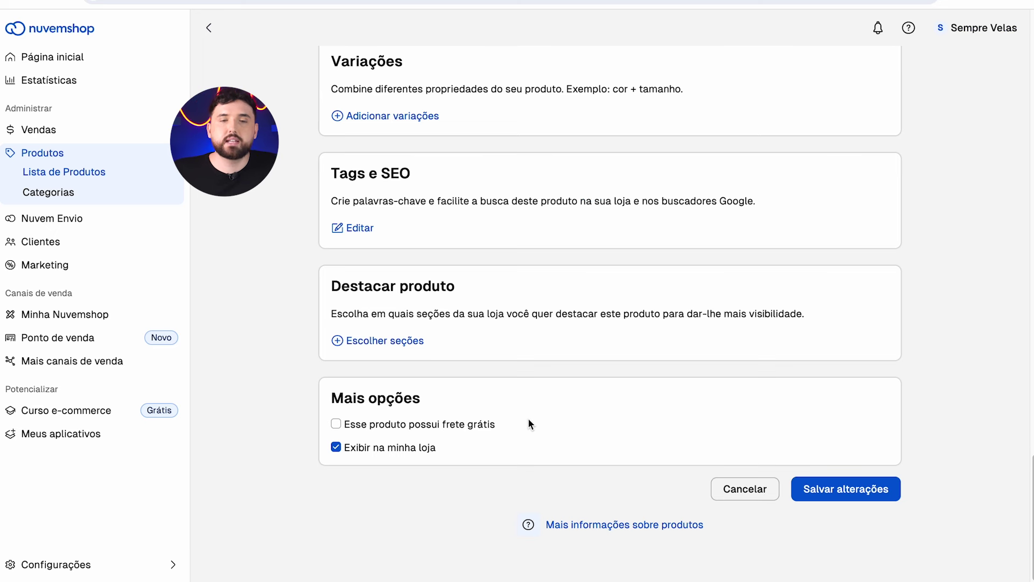
{"action": "left_click", "coordinate": [337, 425]}
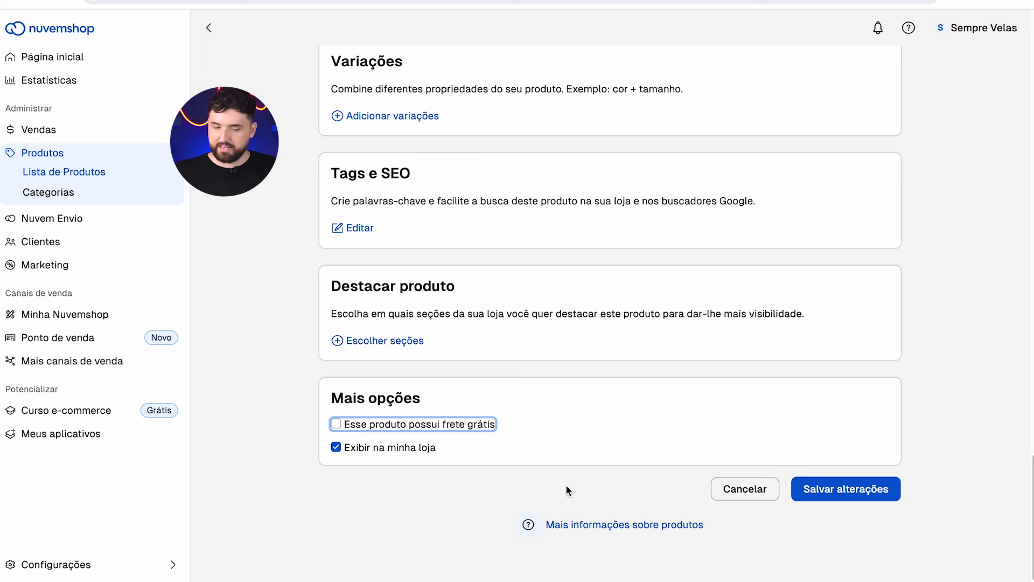
{"action": "left_click", "coordinate": [849, 491]}
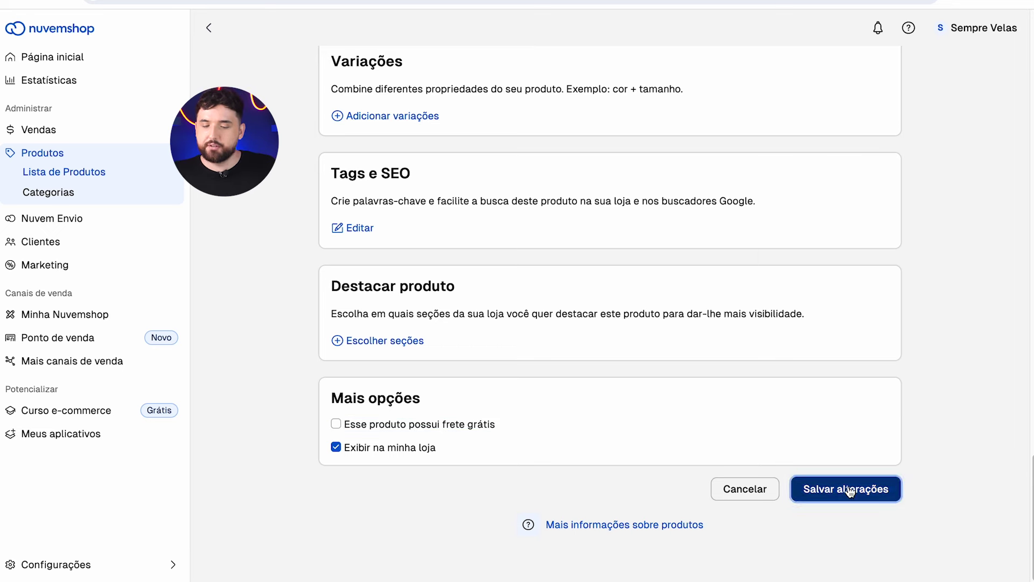
{"action": "left_click", "coordinate": [71, 180]}
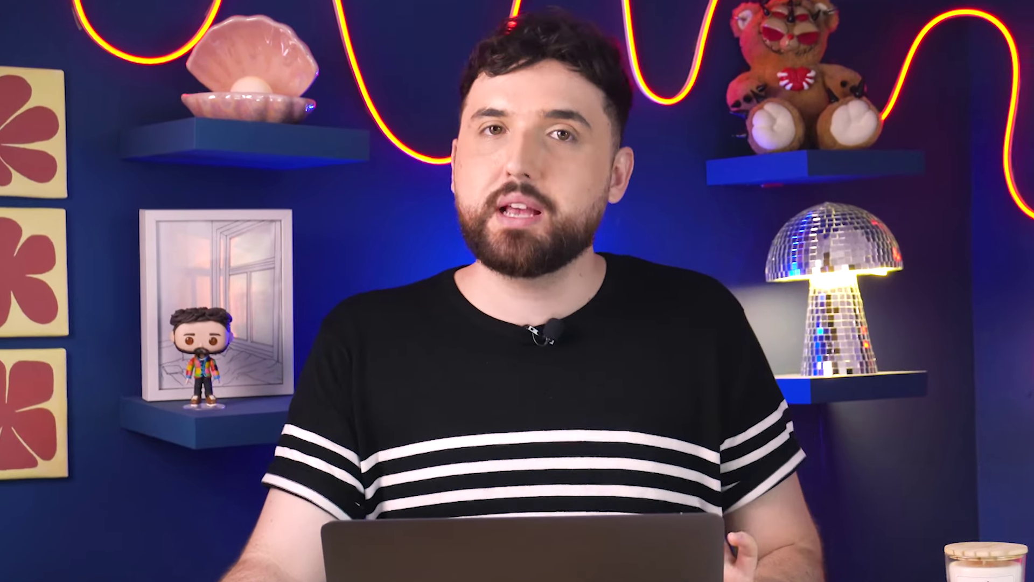
- Name the new product "Vela Aromática Flor Rosa" and paste the copied text as its description
{"action": "left_click", "coordinate": [205, 178]}
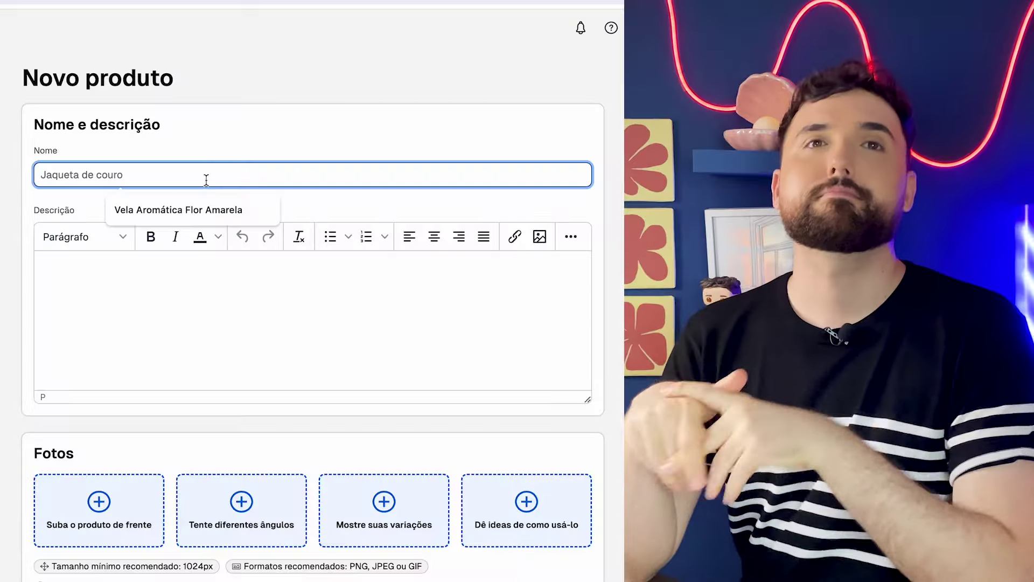
{"action": "type", "text": "Velas"}
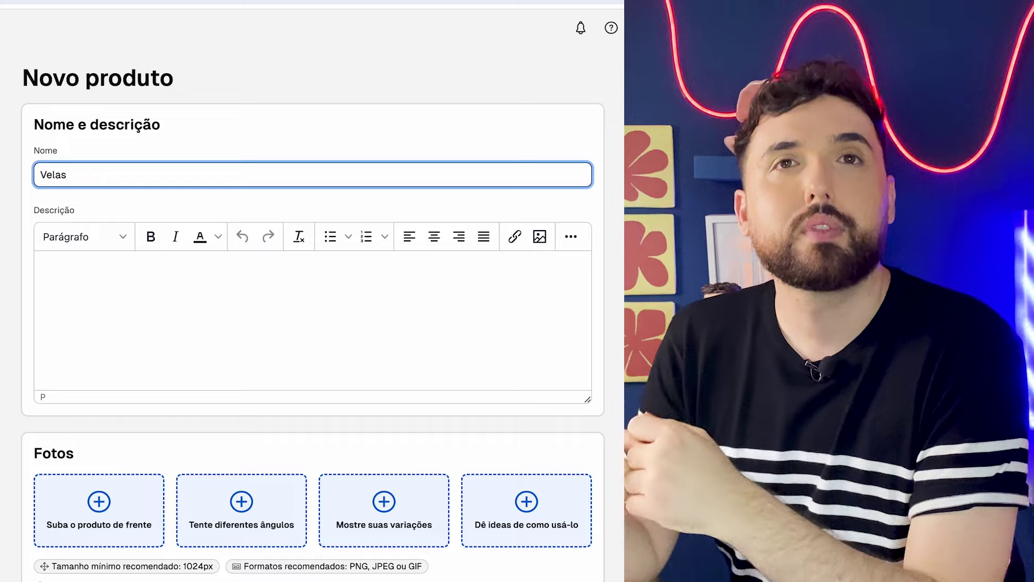
{"action": "key", "text": "Down"}
{"action": "key", "text": "Down"}
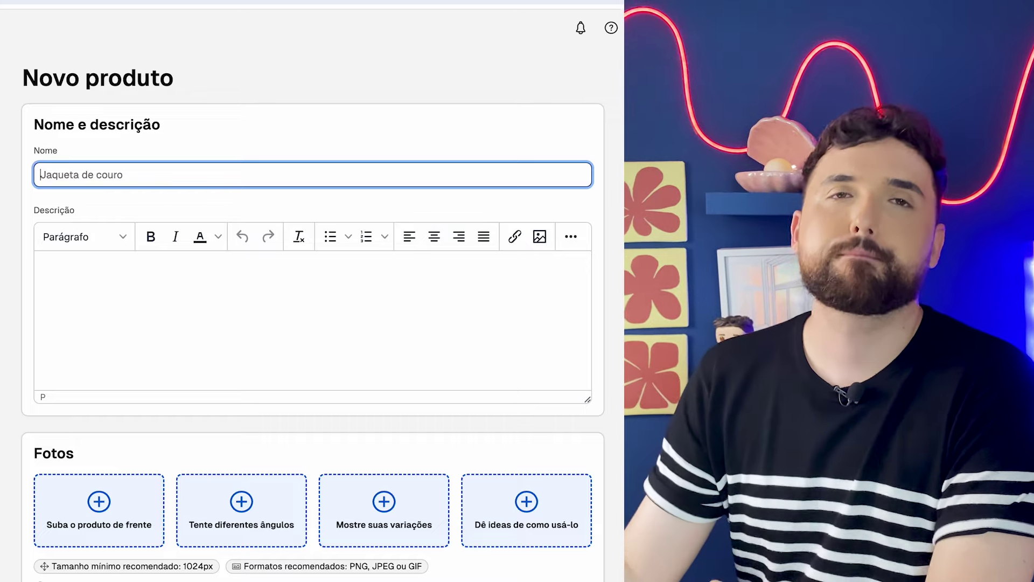
{"action": "key", "text": "Return"}
{"action": "key", "text": "BackSpace"}
{"action": "key", "text": "BackSpace"}
{"action": "key", "text": "BackSpace"}
{"action": "key", "text": "BackSpace"}
{"action": "key", "text": "BackSpace"}
{"action": "key", "text": "BackSpace"}
{"action": "key", "text": "BackSpace"}
{"action": "type", "text": "Rosa"}
{"action": "left_click", "coordinate": [256, 282]}
{"action": "key", "text": "ctrl+v"}
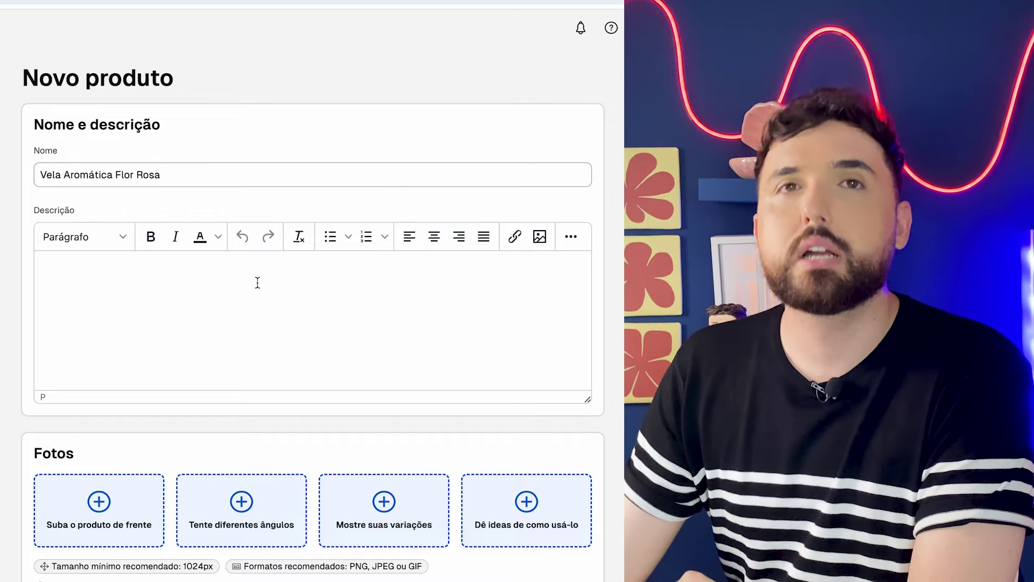
- Choose the image Rosa.jpg from the "rosa" folder for the new product's photos
{"action": "scroll", "coordinate": [161, 307], "scroll_direction": "down", "scroll_amount": 5}
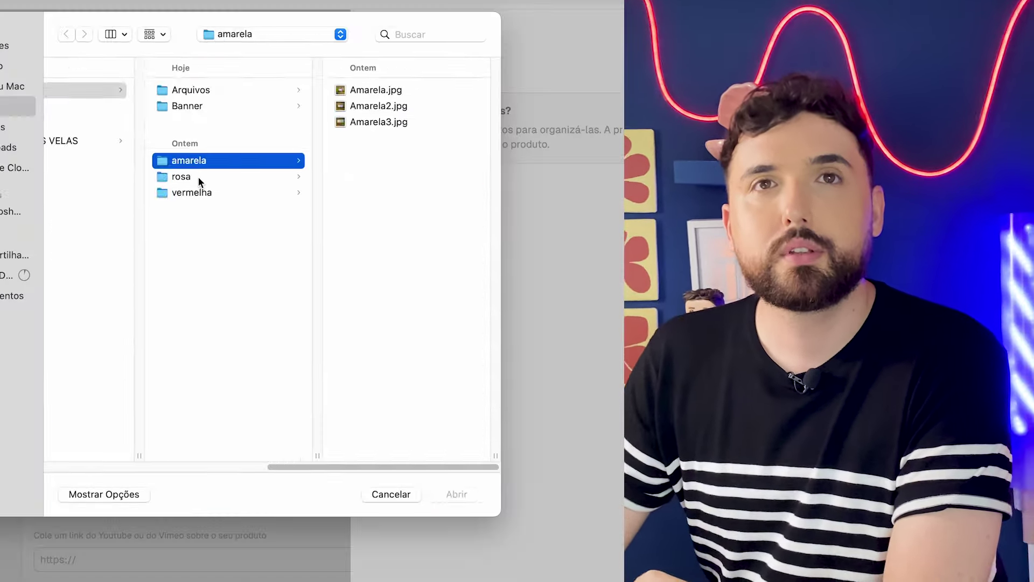
{"action": "left_click", "coordinate": [198, 177]}
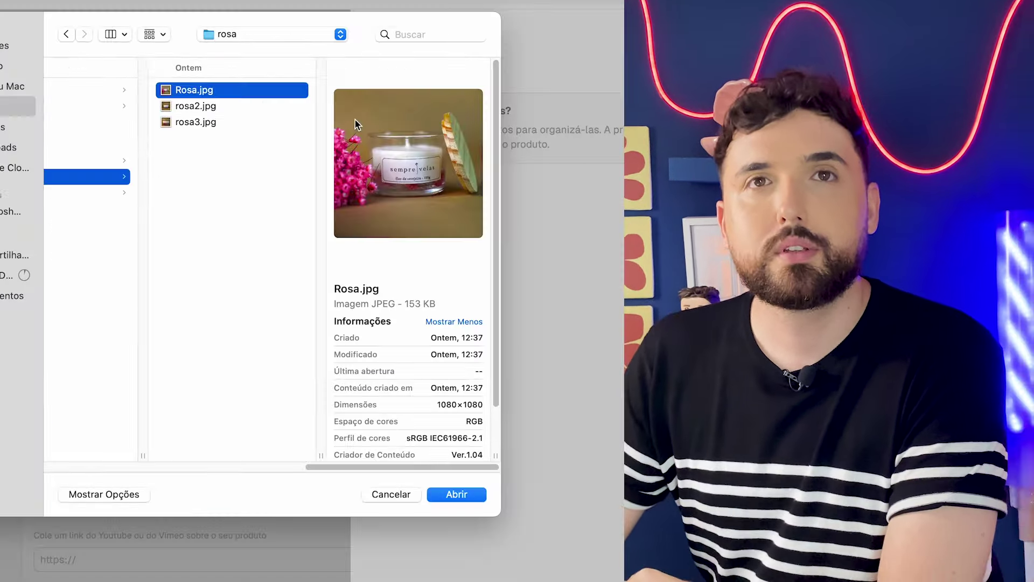